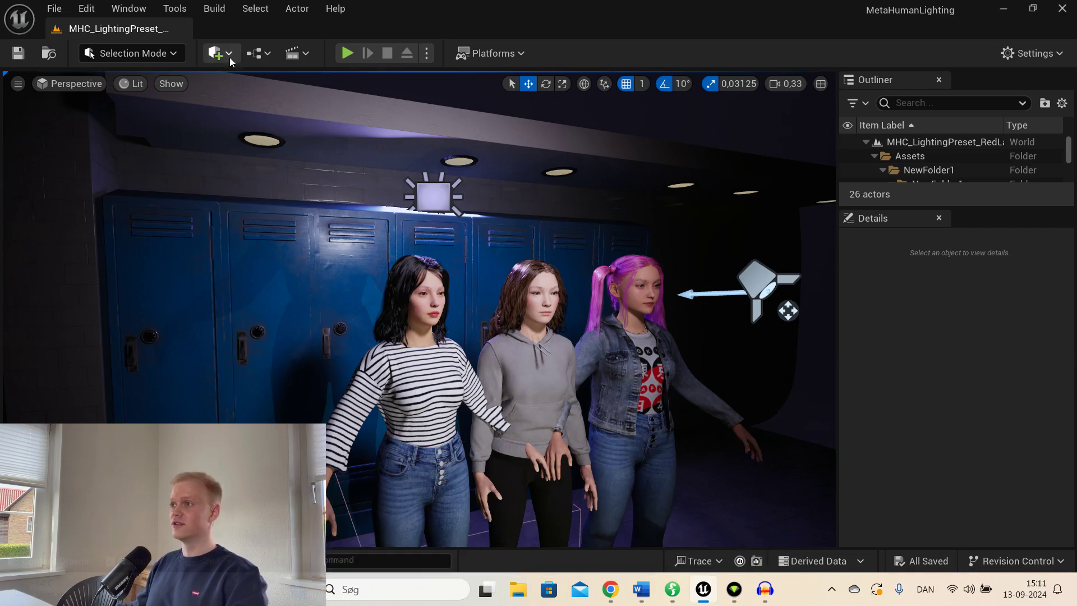
Open the Quick Add list of basic shapes to place a measuring cube
click(229, 56)
mouse_move(254, 251)
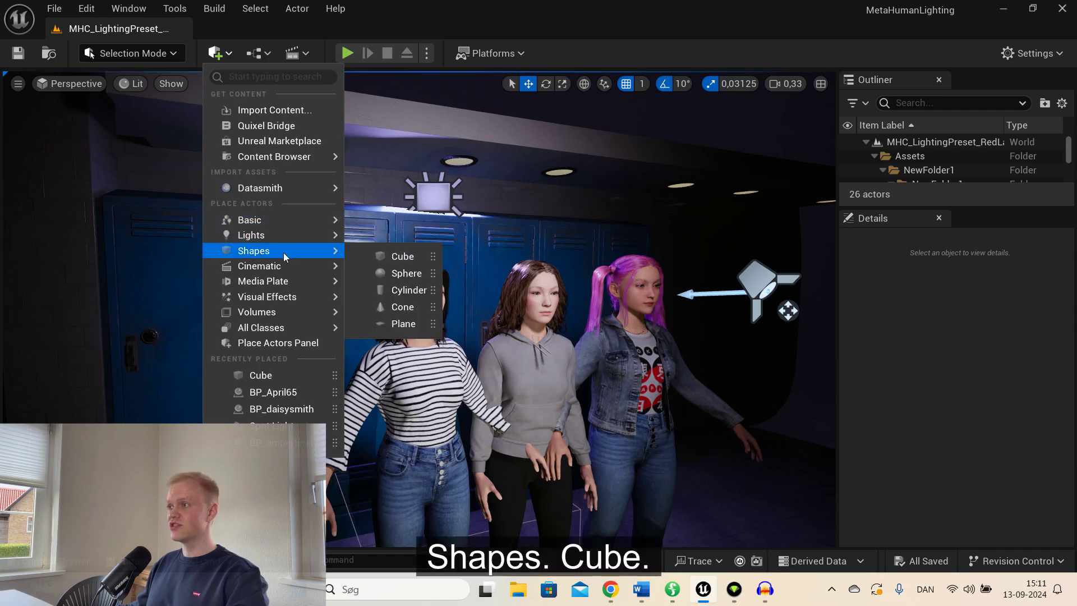
Place a one-meter cube, frame it, and move it beside the three characters
click(402, 257)
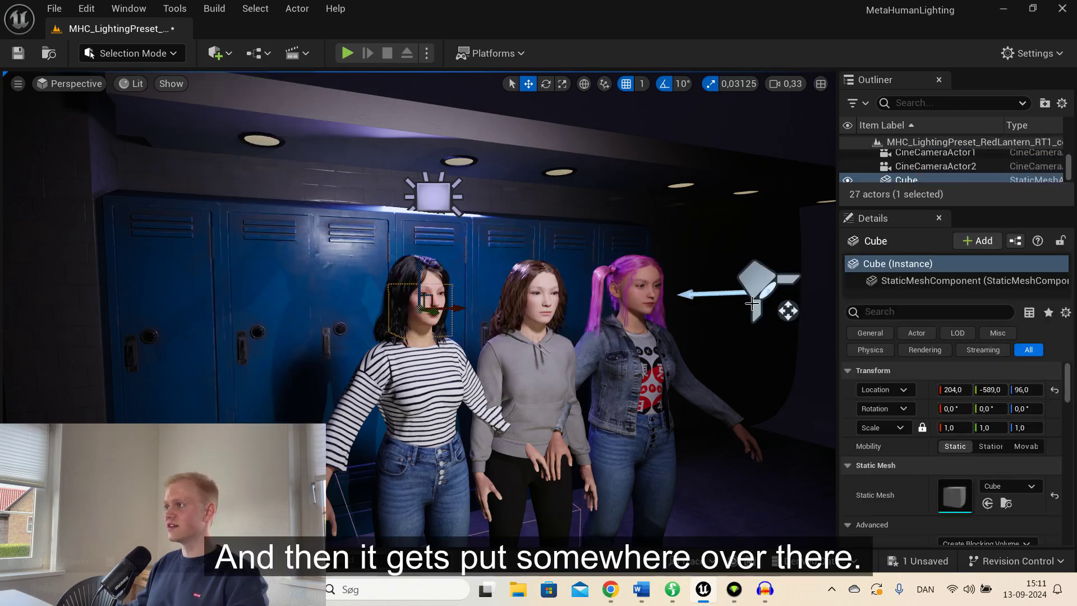
double_click(908, 177)
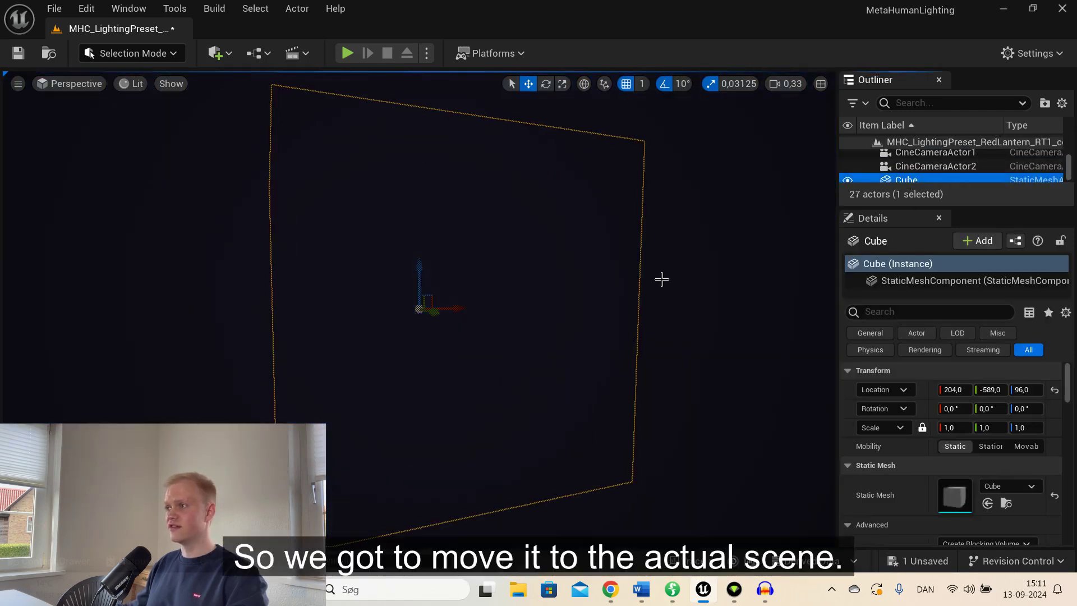
scroll(212, 334, down, 5)
scroll(209, 312, down, 5)
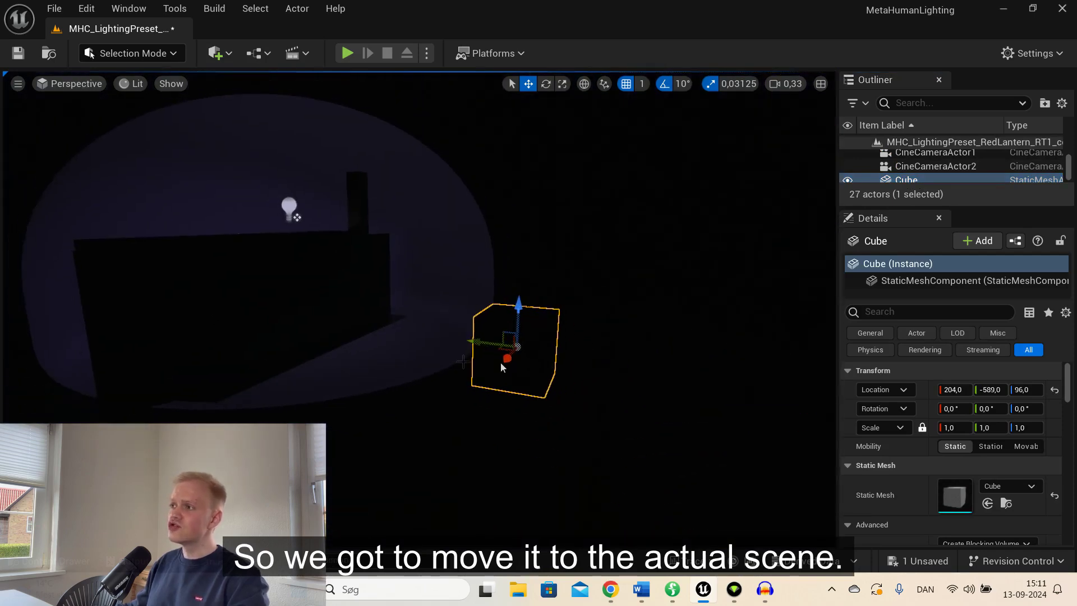
drag(475, 343, 91, 288)
mouse_move(109, 221)
right_down()
mouse_move(104, 245)
mouse_move(248, 383)
right_up()
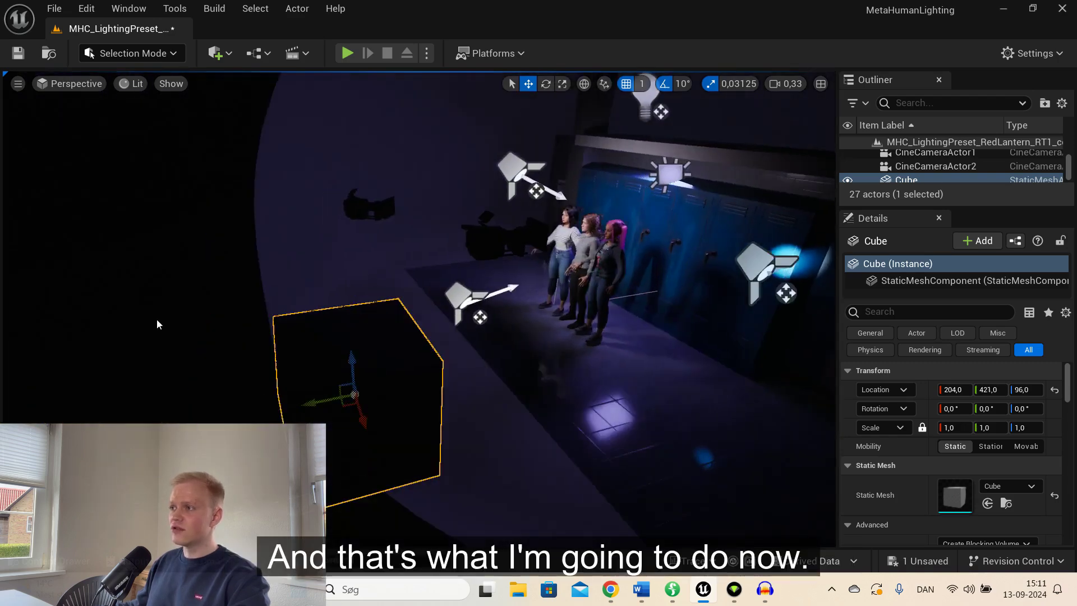
drag(284, 410, 481, 282)
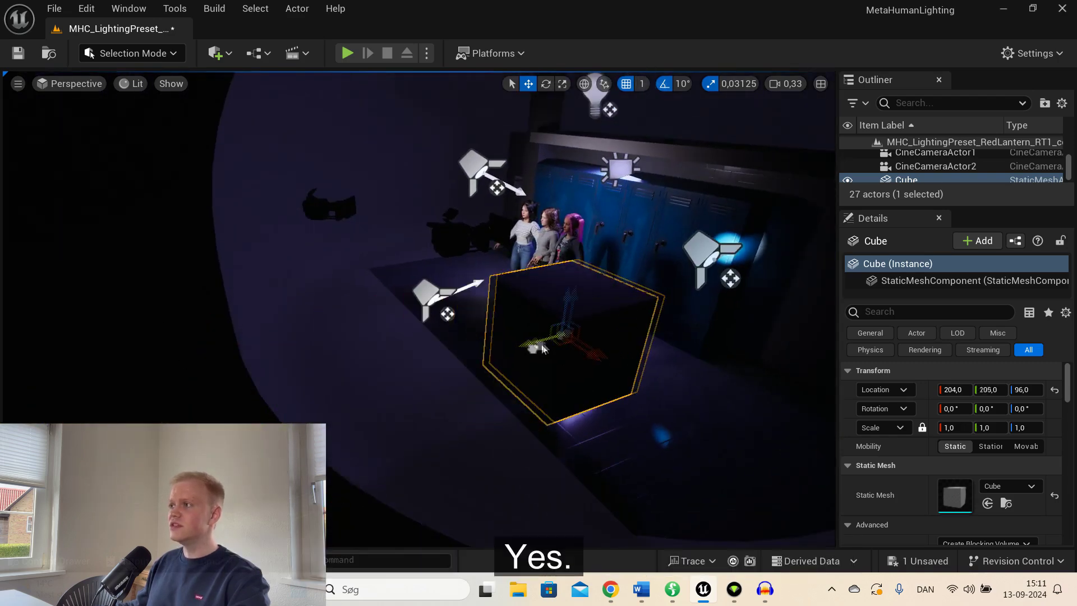
scroll(482, 281, up, 10)
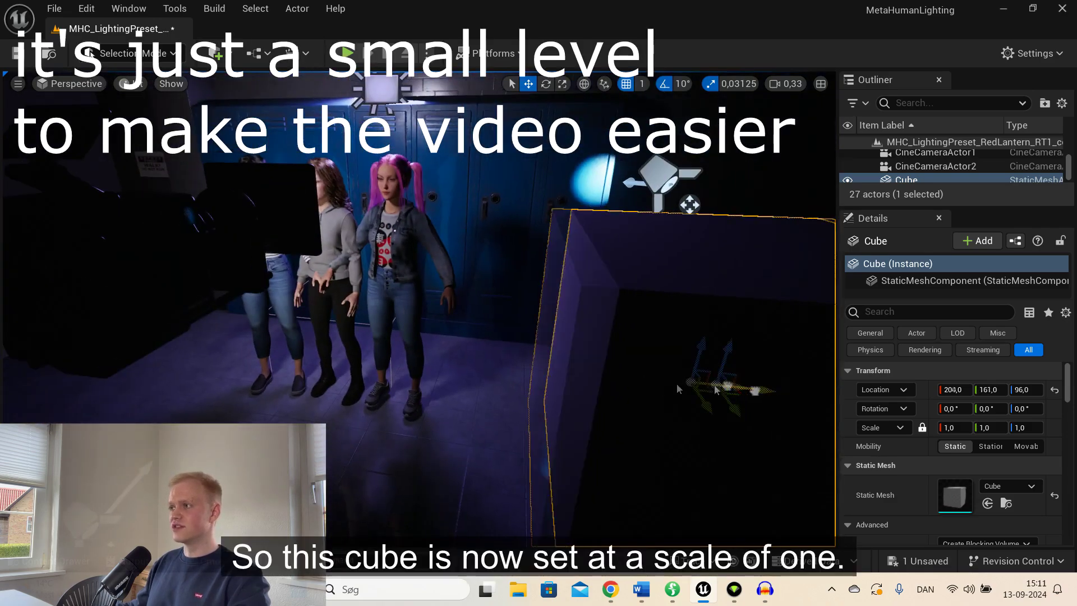
mouse_move(678, 388)
mouse_down()
mouse_move(573, 404)
mouse_move(585, 320)
mouse_up()
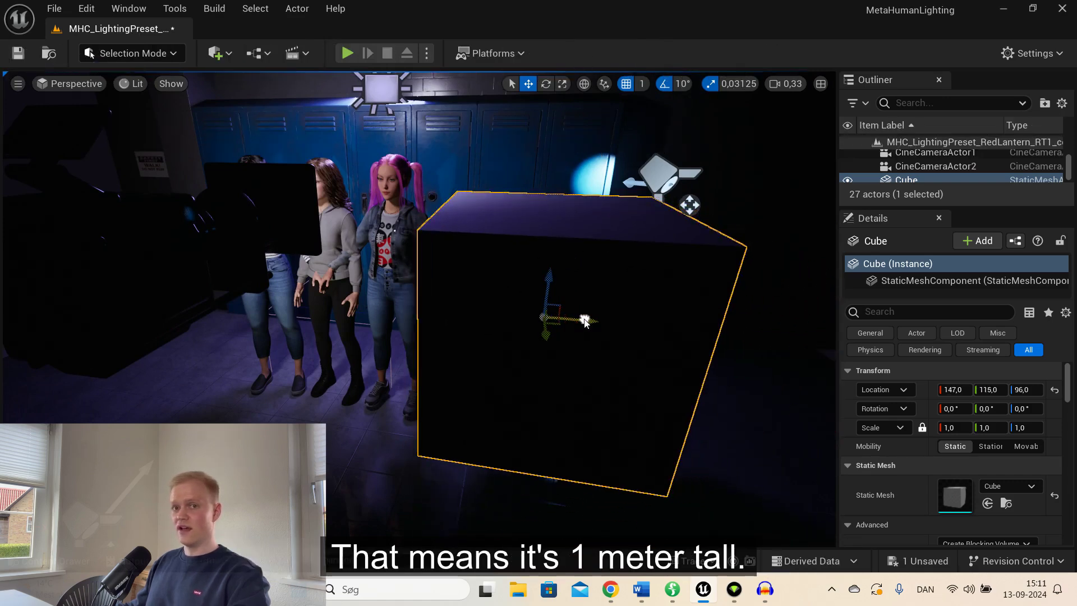
drag(585, 320, 433, 293)
mouse_move(432, 294)
right_down()
mouse_move(282, 264)
mouse_move(409, 284)
right_up()
Stretch the cube taller along Z with the scale tool
key(e)
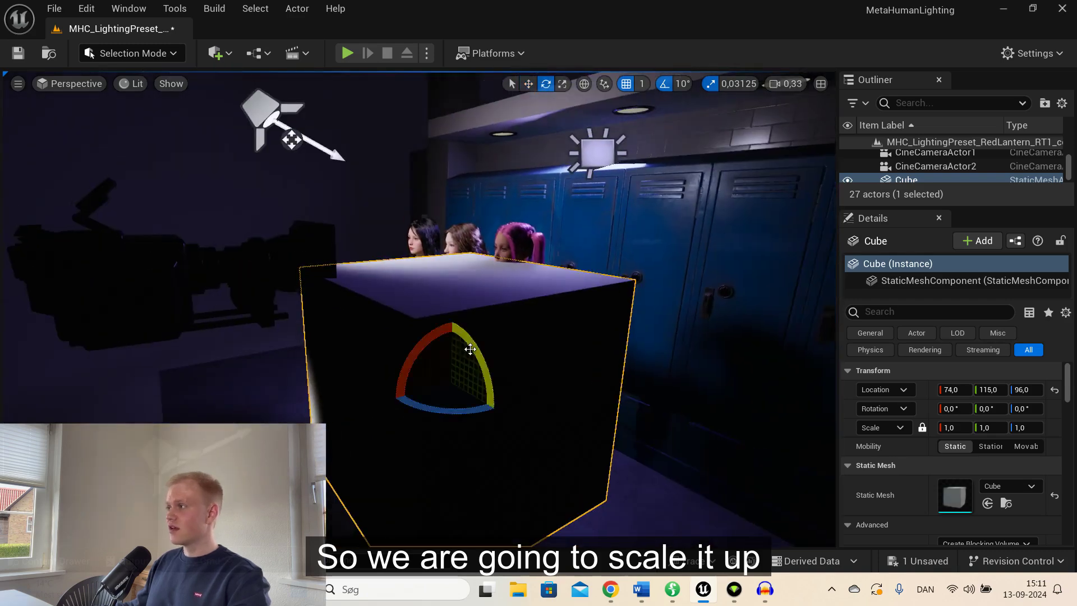
key(r)
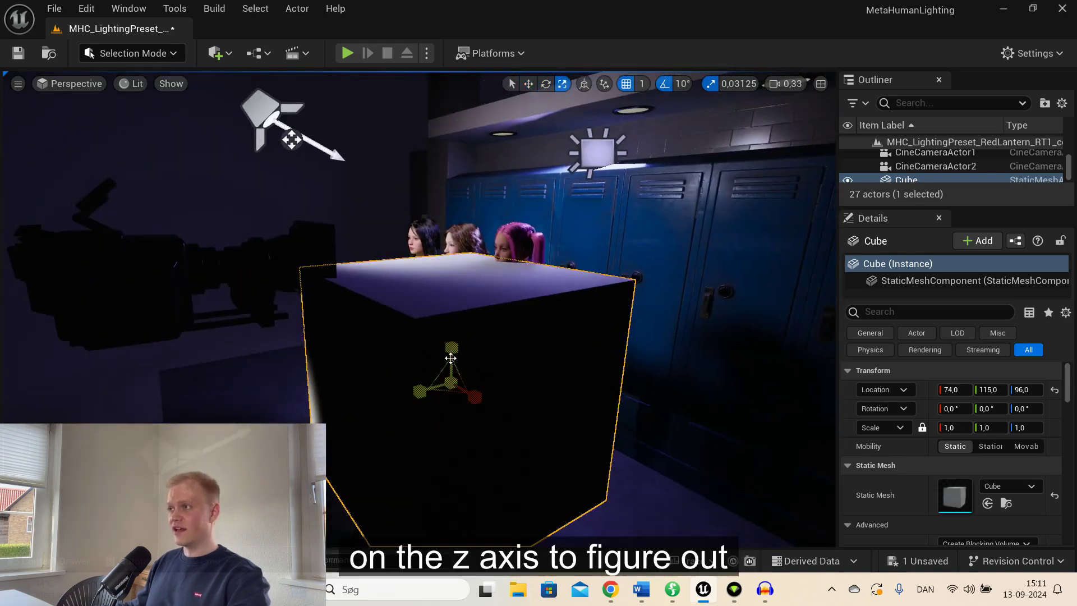
drag(451, 356, 450, 344)
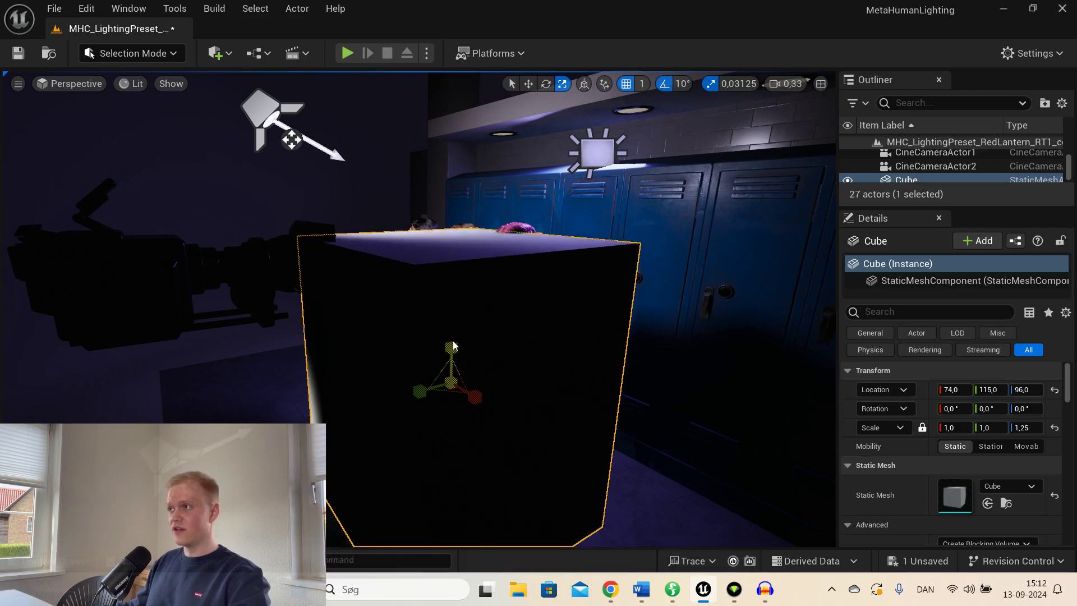
right_drag(445, 351, 446, 318)
Lower the cube until its base rests on the floor beside the characters
key(e)
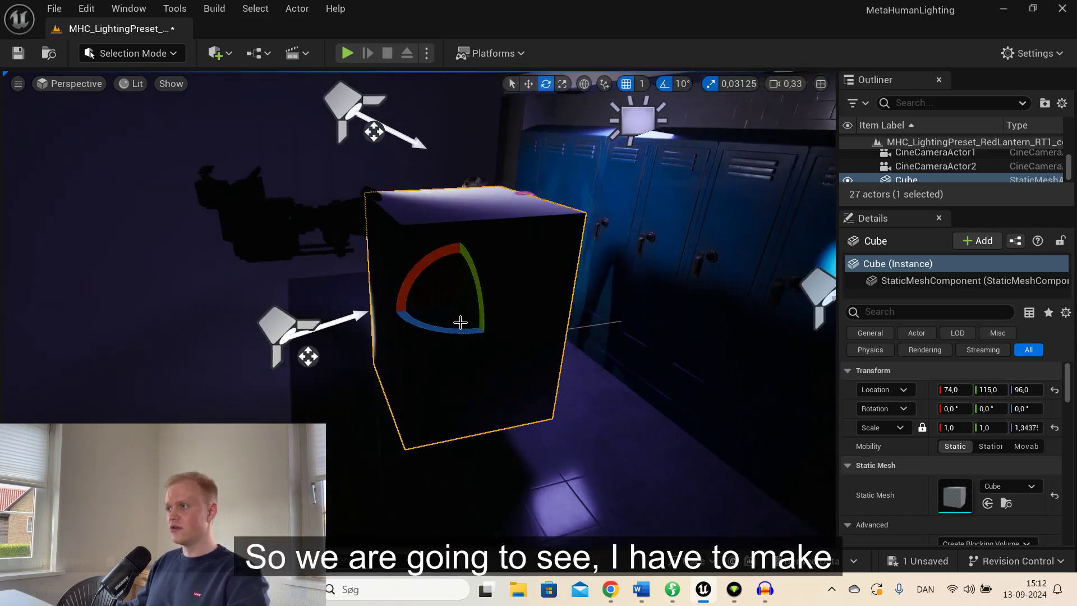
key(w)
drag(445, 305, 464, 298)
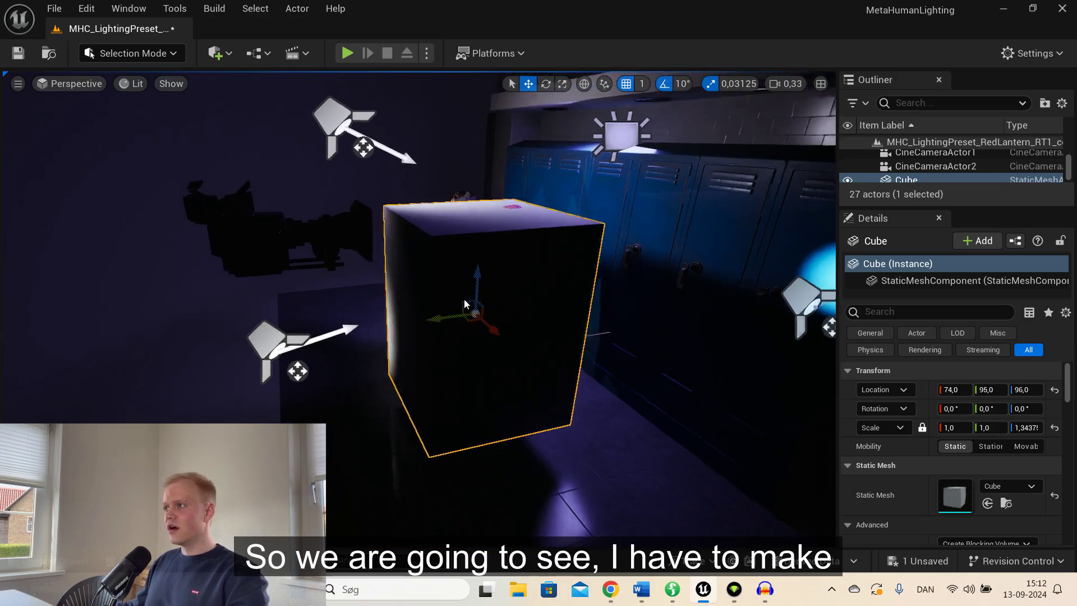
mouse_move(463, 299)
right_down()
mouse_move(313, 314)
mouse_move(132, 282)
right_up()
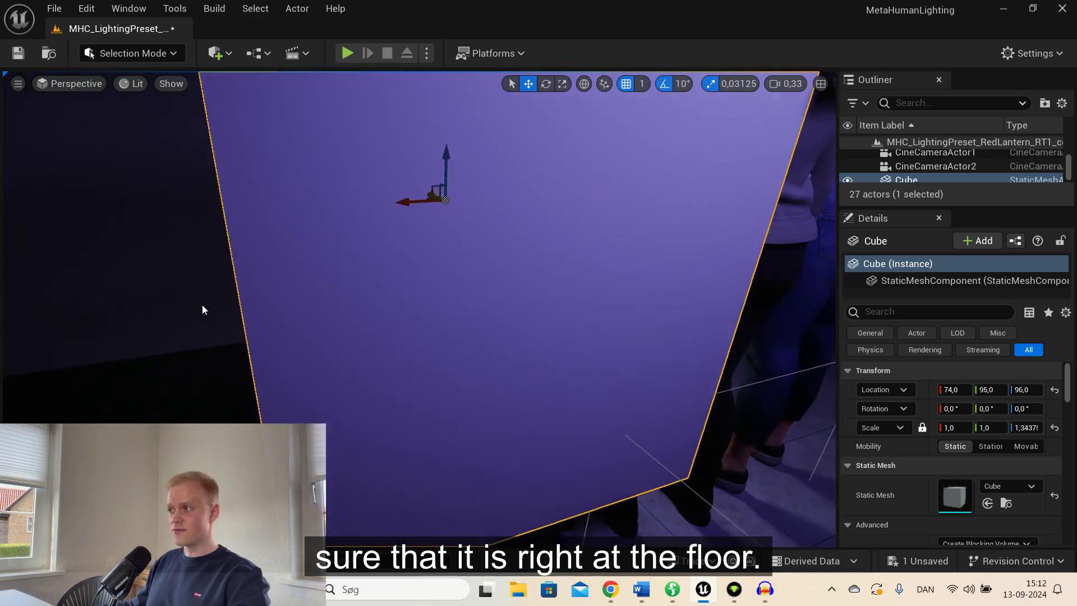
right_drag(131, 282, 201, 308)
drag(437, 131, 431, 192)
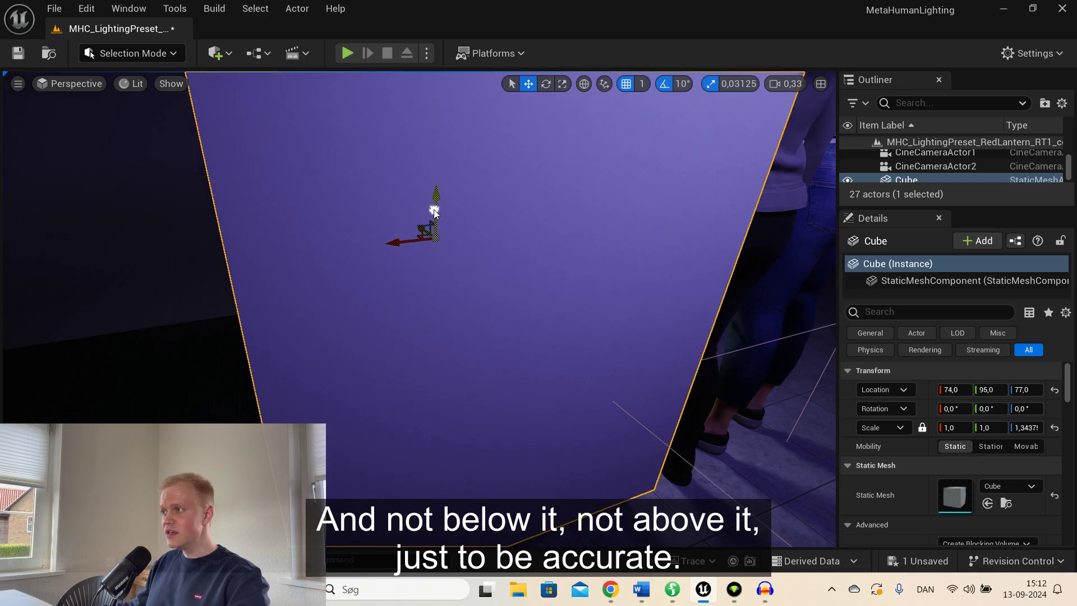
drag(432, 192, 443, 248)
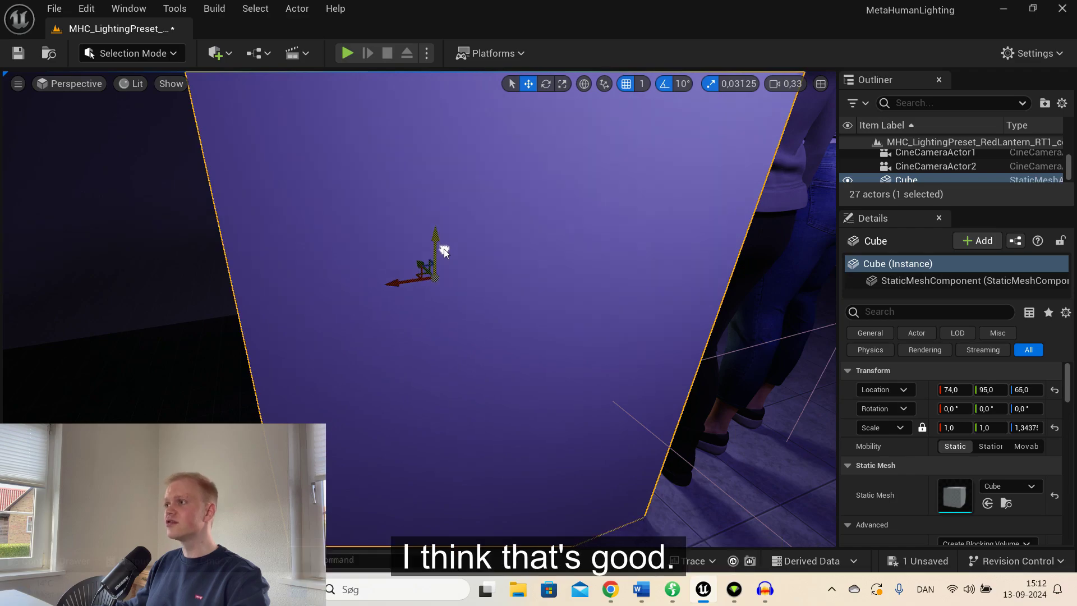
right_drag(443, 248, 242, 387)
key(r)
Roughly stretch and raise the cube, pushing it against the first character
drag(385, 421, 384, 404)
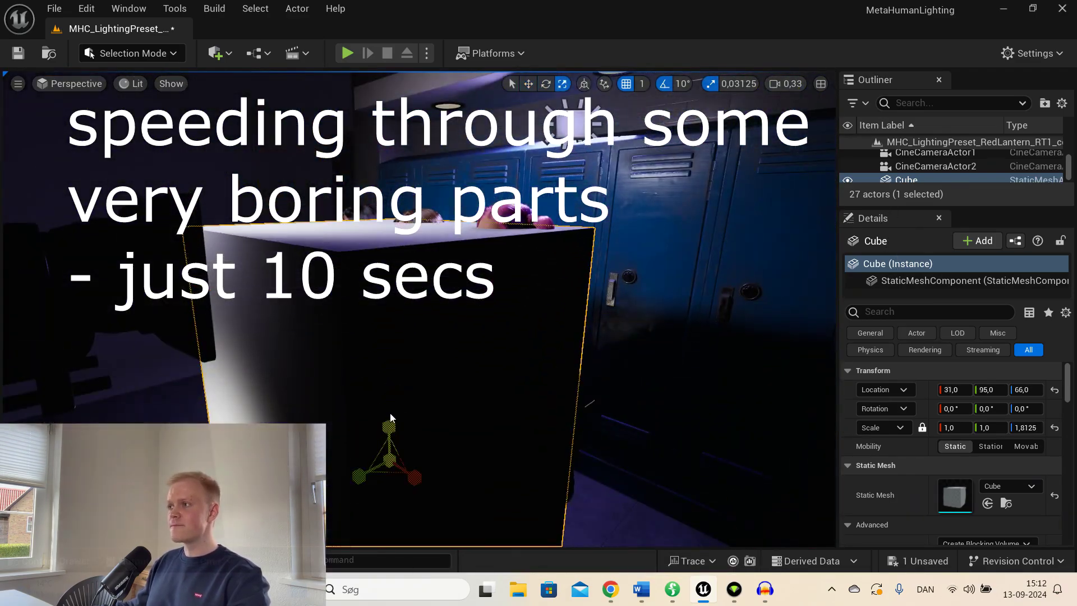
mouse_move(384, 404)
right_down()
mouse_move(375, 391)
mouse_move(423, 412)
right_up()
key(w)
drag(360, 420, 360, 405)
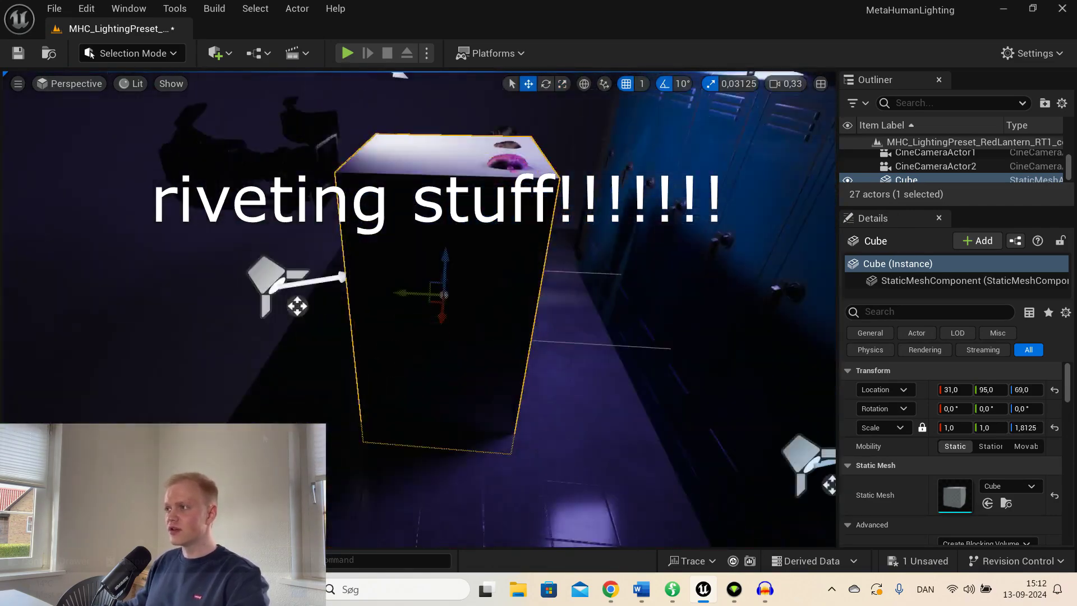
mouse_move(360, 403)
right_down()
mouse_move(42, 344)
mouse_move(458, 286)
right_up()
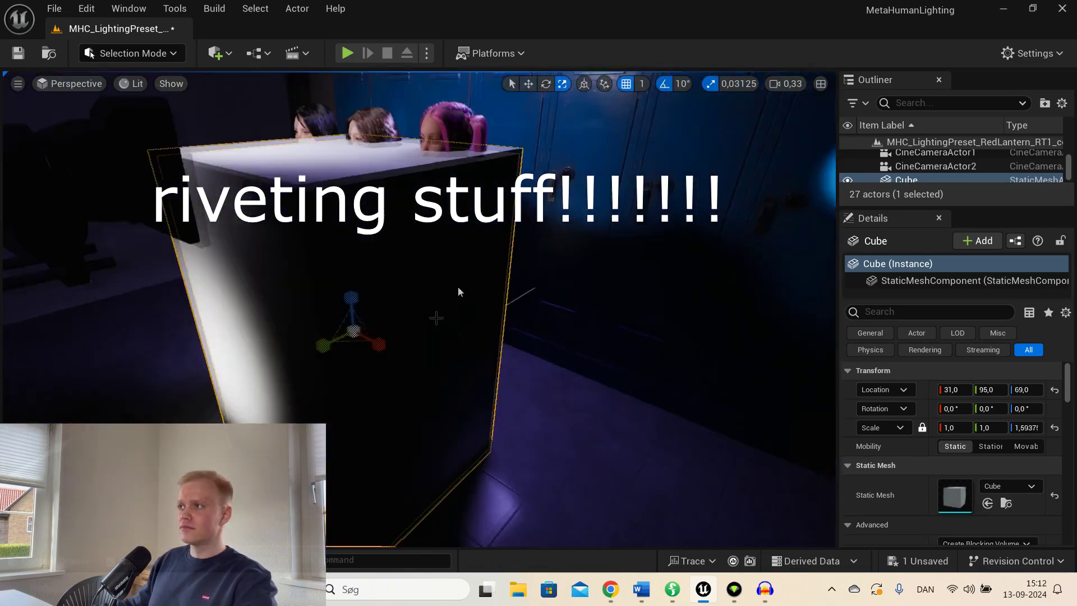
mouse_move(457, 286)
mouse_down()
mouse_move(376, 340)
mouse_move(354, 281)
mouse_up()
mouse_move(354, 280)
right_down()
mouse_move(396, 297)
mouse_move(124, 307)
mouse_move(134, 142)
mouse_move(344, 113)
mouse_move(373, 78)
mouse_move(425, 284)
mouse_move(419, 257)
mouse_move(443, 239)
mouse_move(581, 454)
right_up()
mouse_move(590, 488)
mouse_down()
mouse_move(539, 482)
mouse_move(343, 407)
mouse_up()
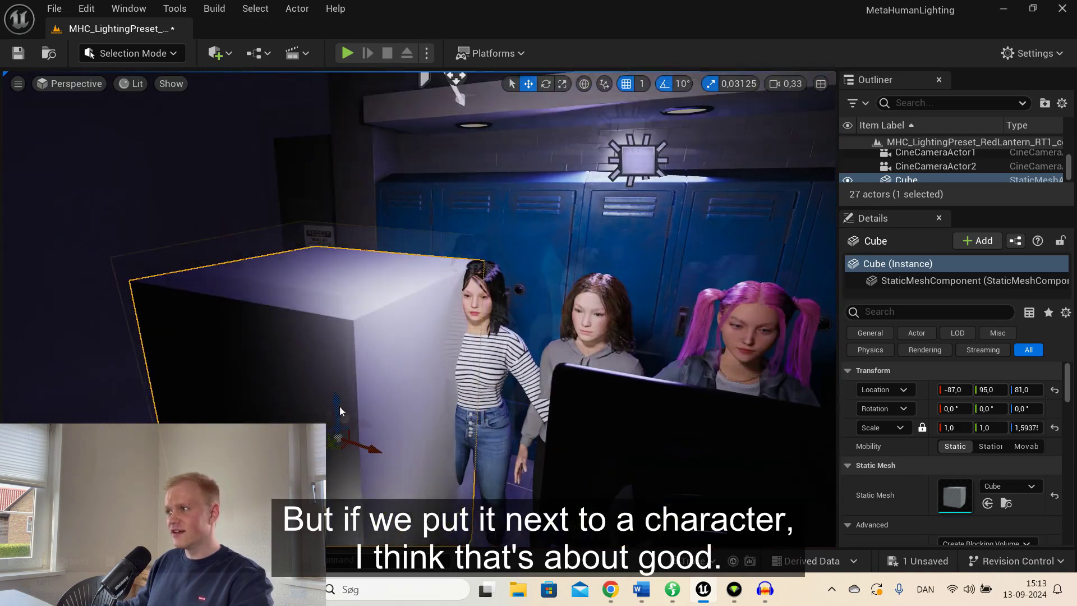
scroll(339, 406, up, 3)
scroll(370, 384, up, 2)
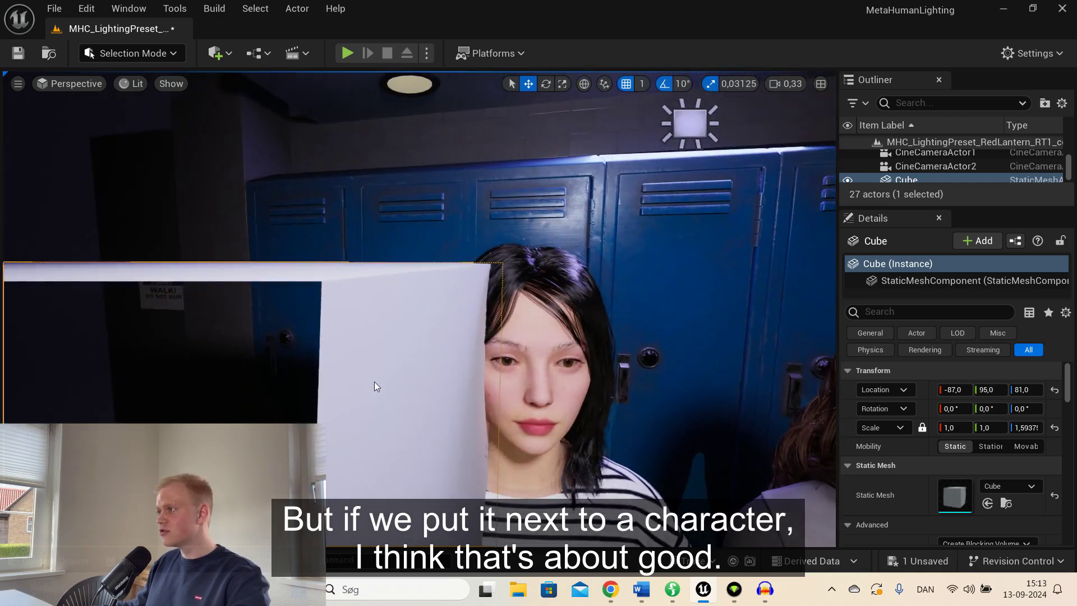
scroll(374, 382, up, 1)
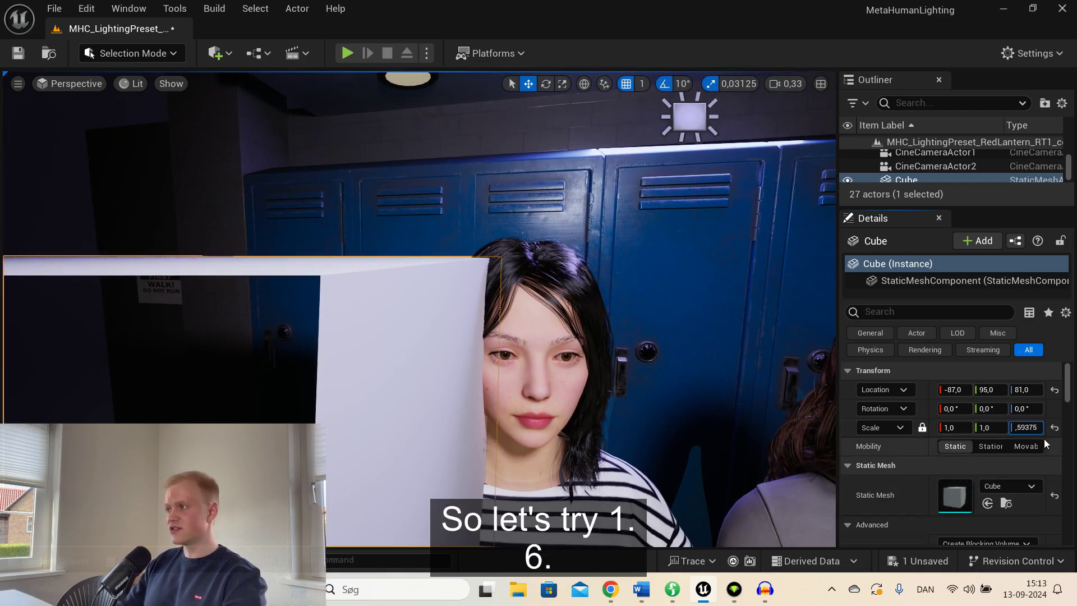
Set the cube's Z scale to 1.6 and raise it slightly off the floor
key(BackSpace)
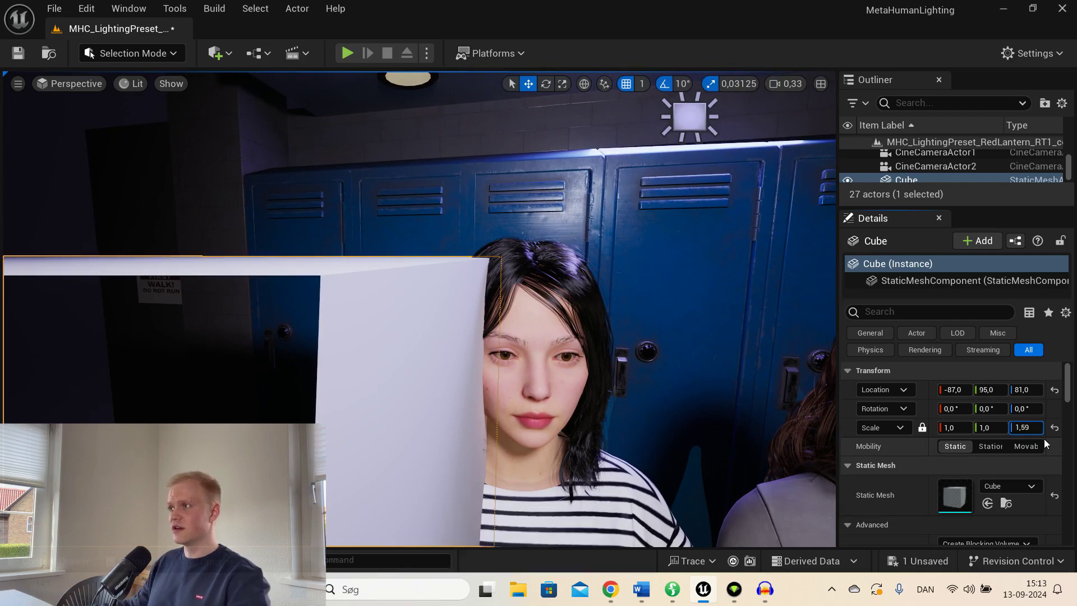
key(BackSpace)
key(BackSpace)
text(6)
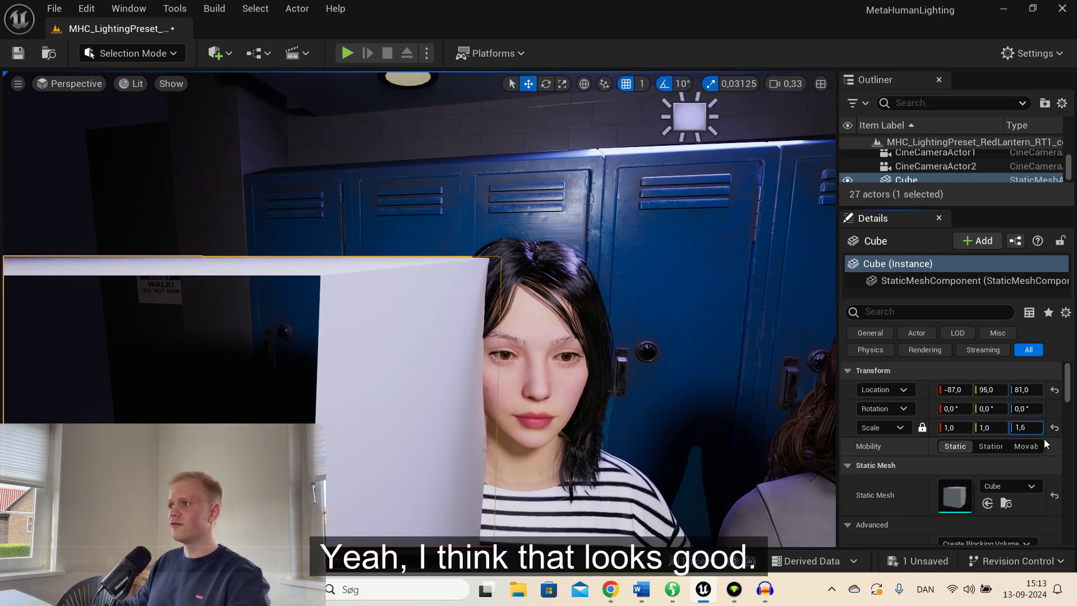
key(Return)
scroll(530, 334, down, 3)
scroll(511, 375, down, 3)
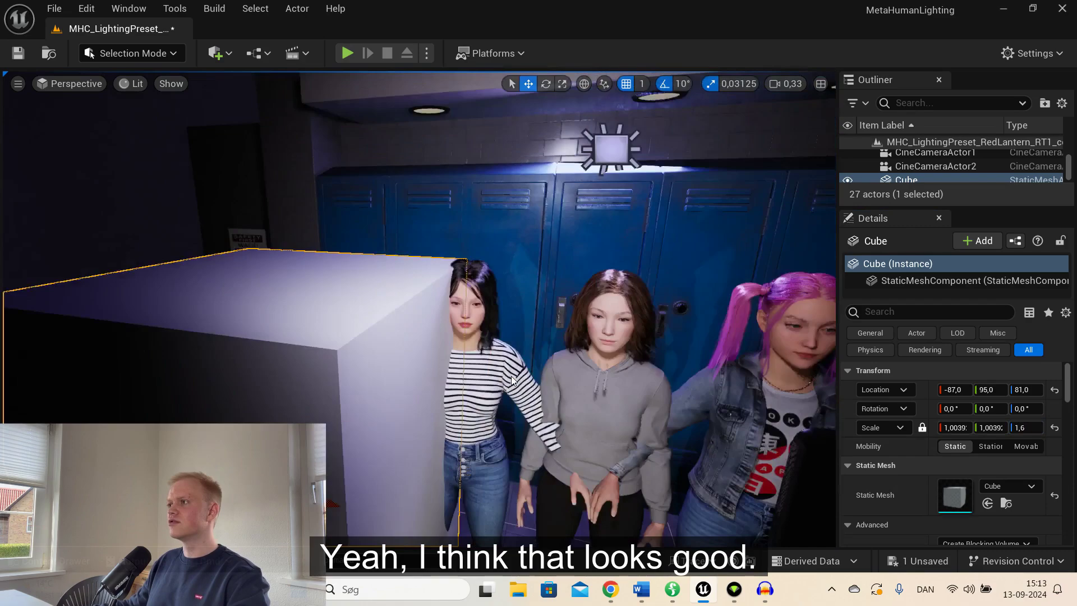
scroll(500, 402, down, 3)
scroll(501, 400, up, 5)
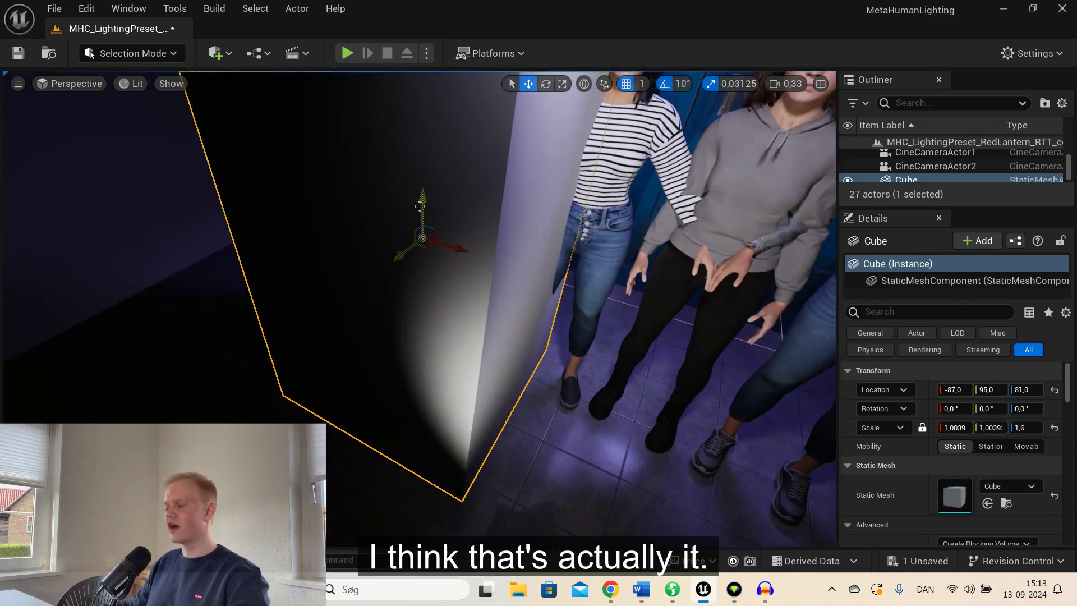
drag(419, 208, 420, 204)
right_drag(419, 204, 462, 92)
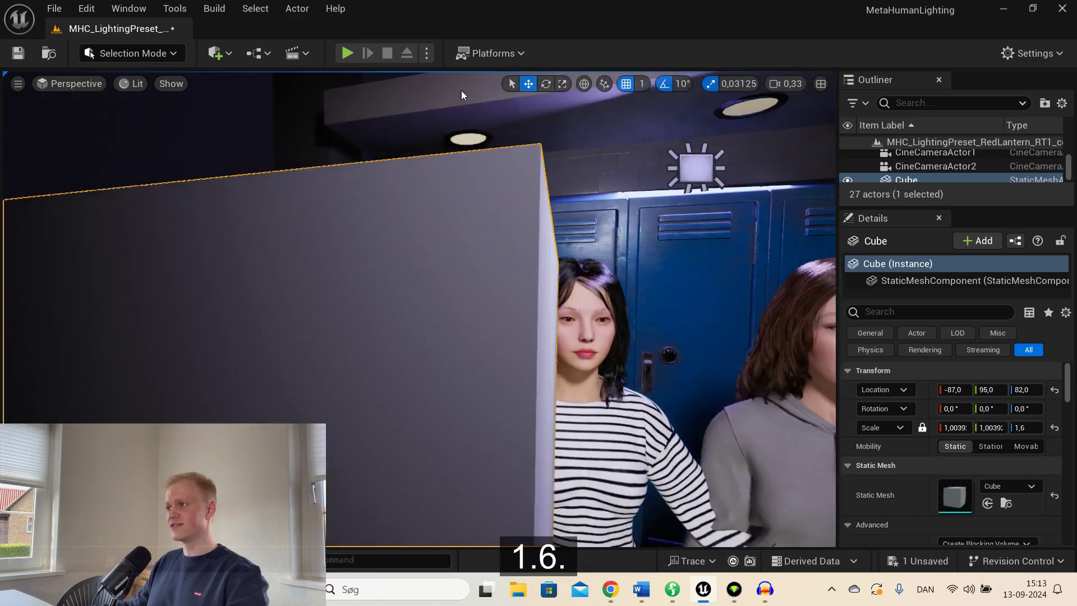
scroll(461, 94, down, 3)
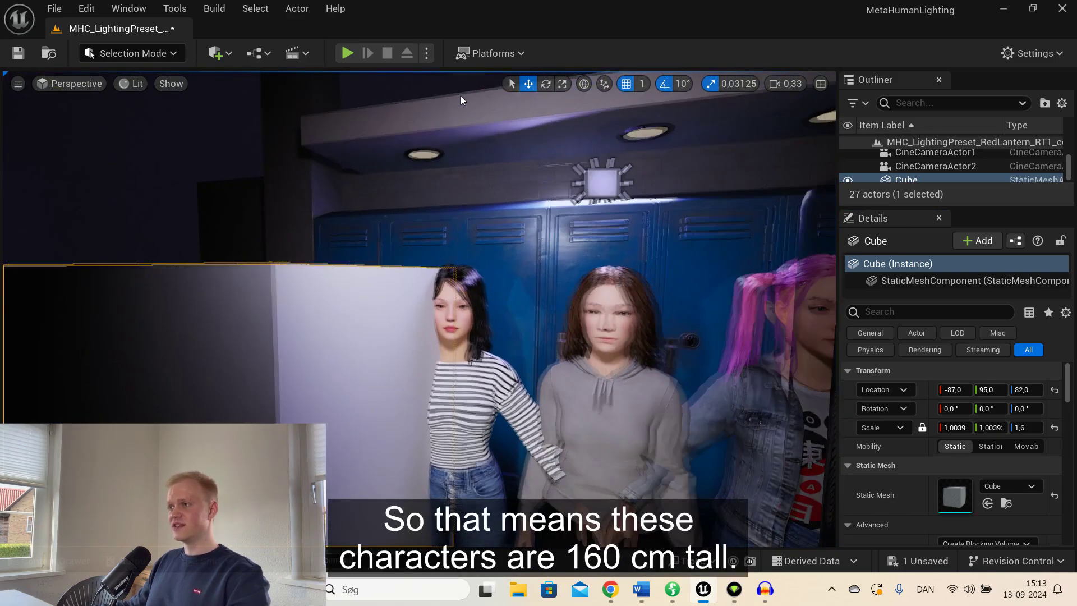
scroll(461, 97, down, 3)
scroll(509, 76, down, 2)
scroll(509, 76, down, 2)
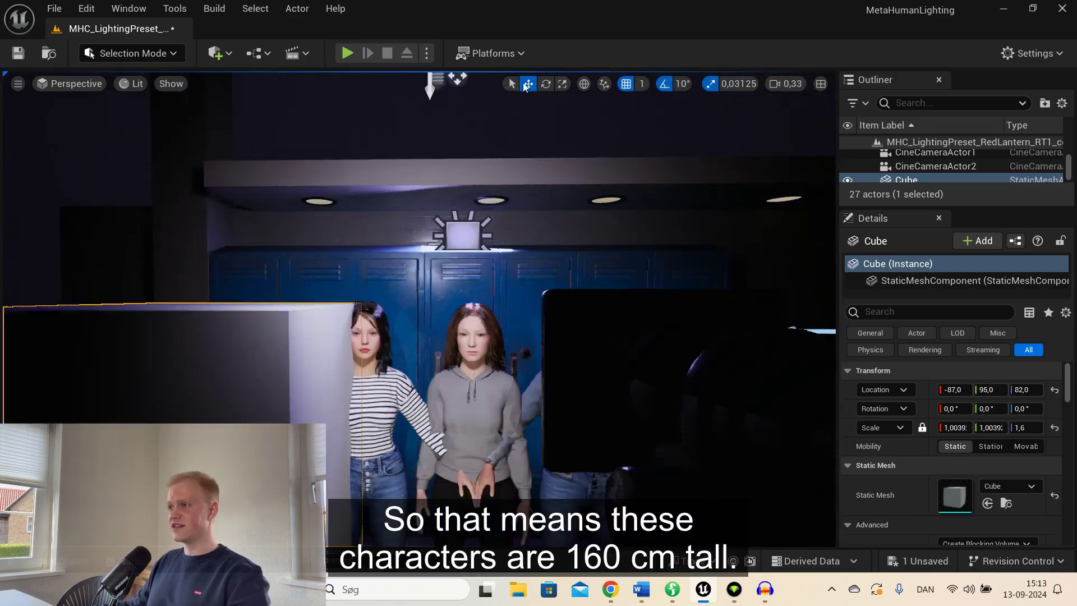
scroll(528, 84, down, 2)
mouse_move(529, 85)
right_down()
mouse_move(432, 120)
mouse_move(446, 110)
right_up()
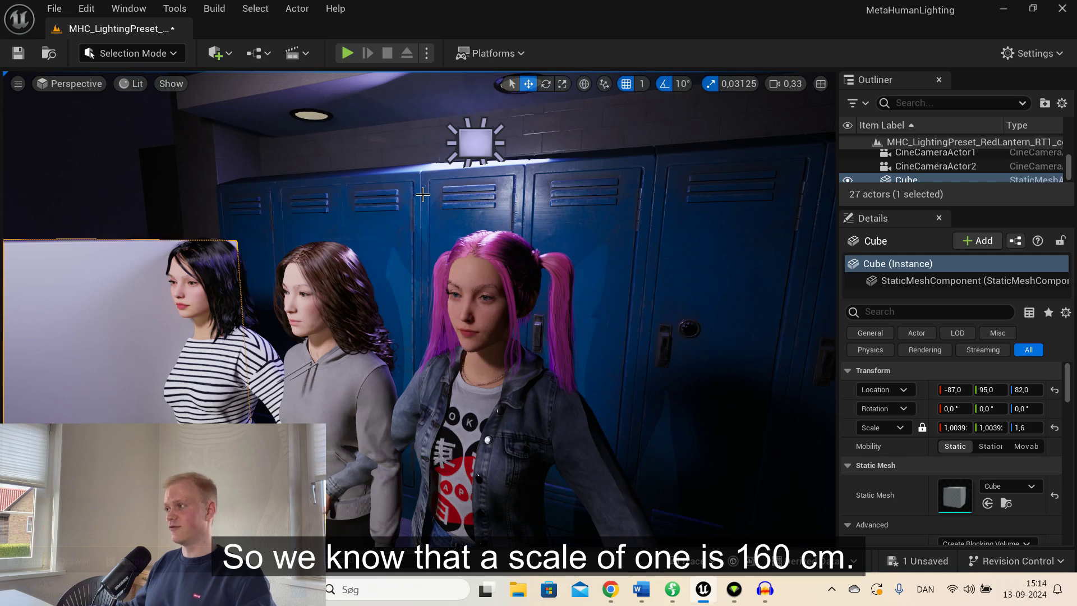
Select the pink-haired character BP_April66 to show her scale in Details
click(505, 341)
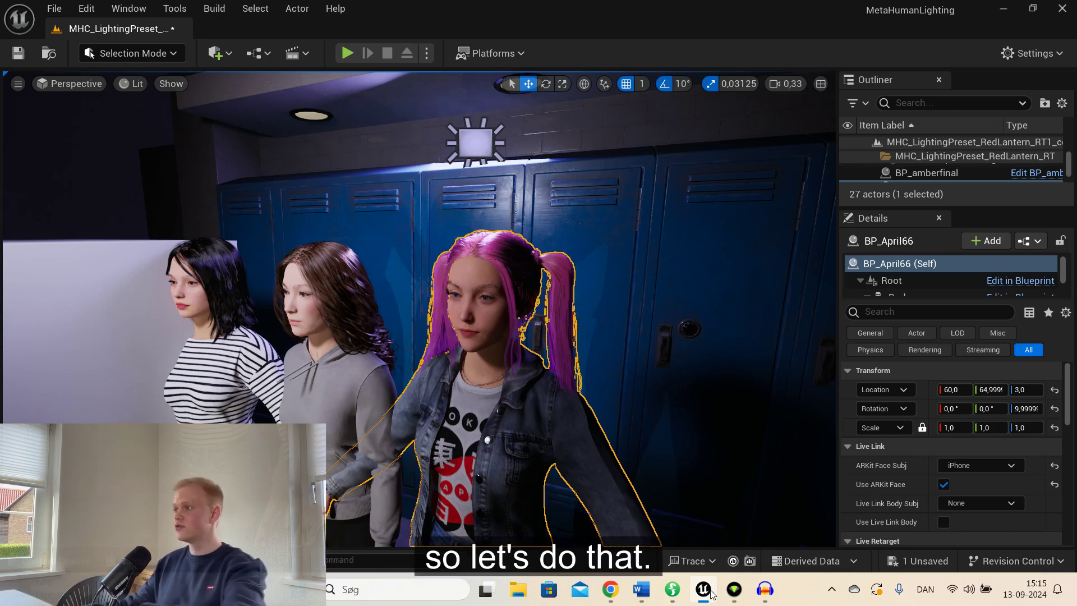
Set the pink-haired character's uniform scale to 0.981
click(958, 428)
text(0)
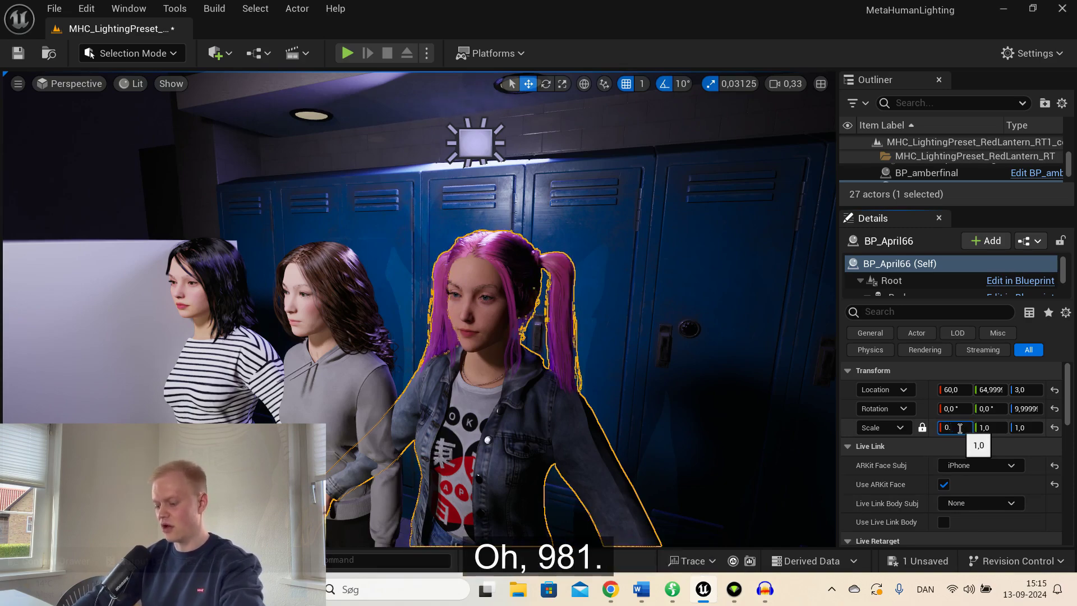
text(.8)
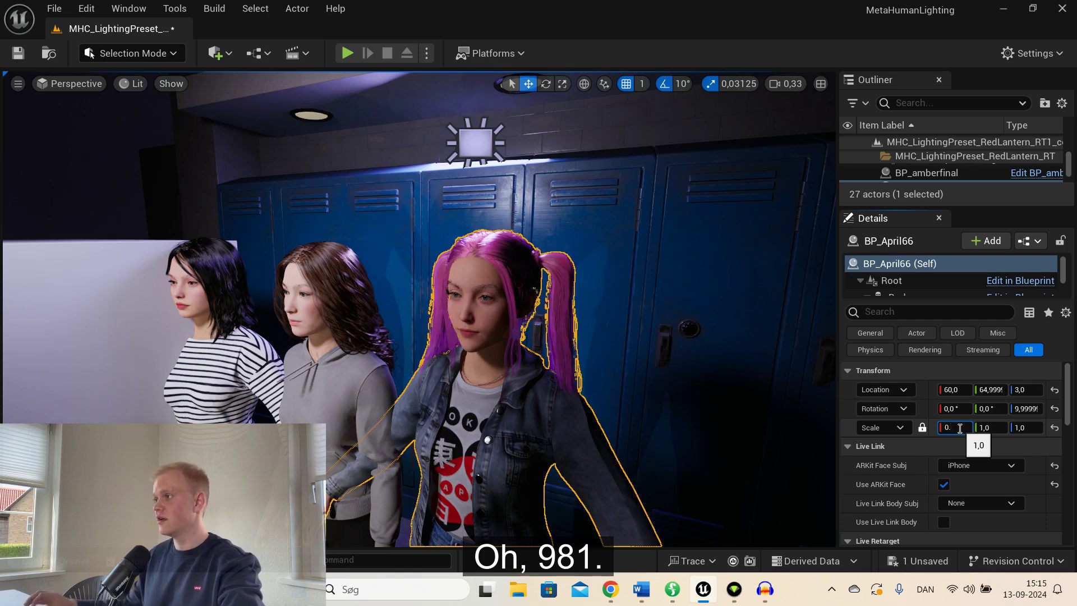
text(981)
key(Return)
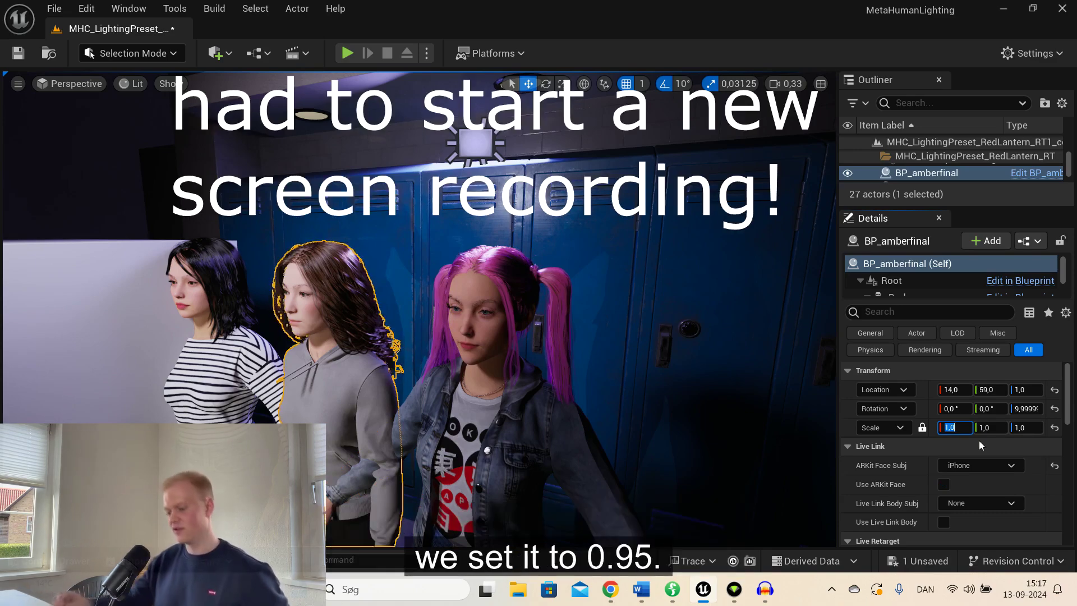
text(0.)
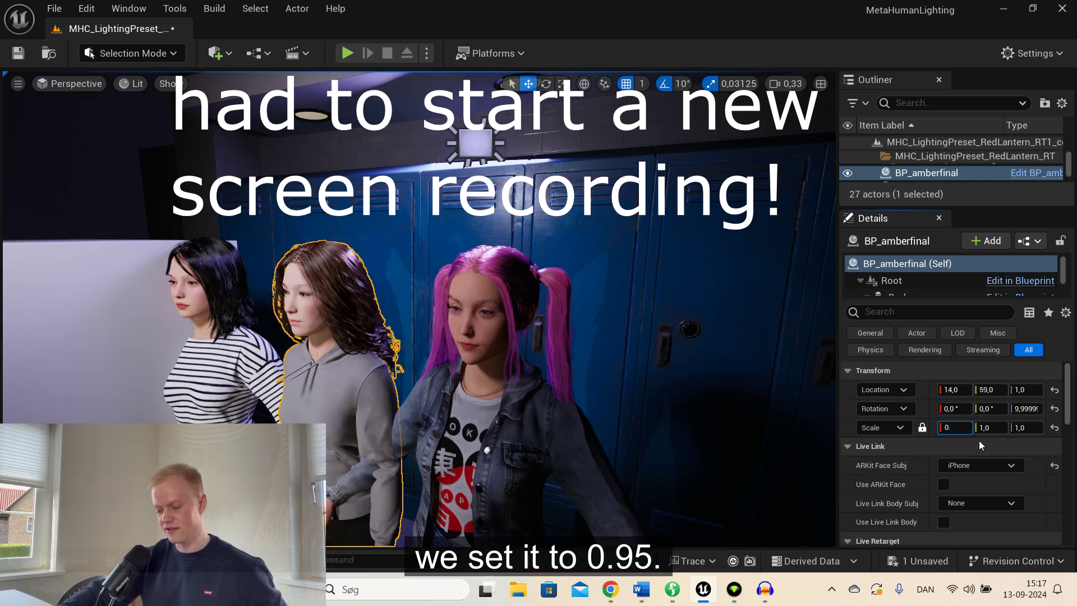
text(95)
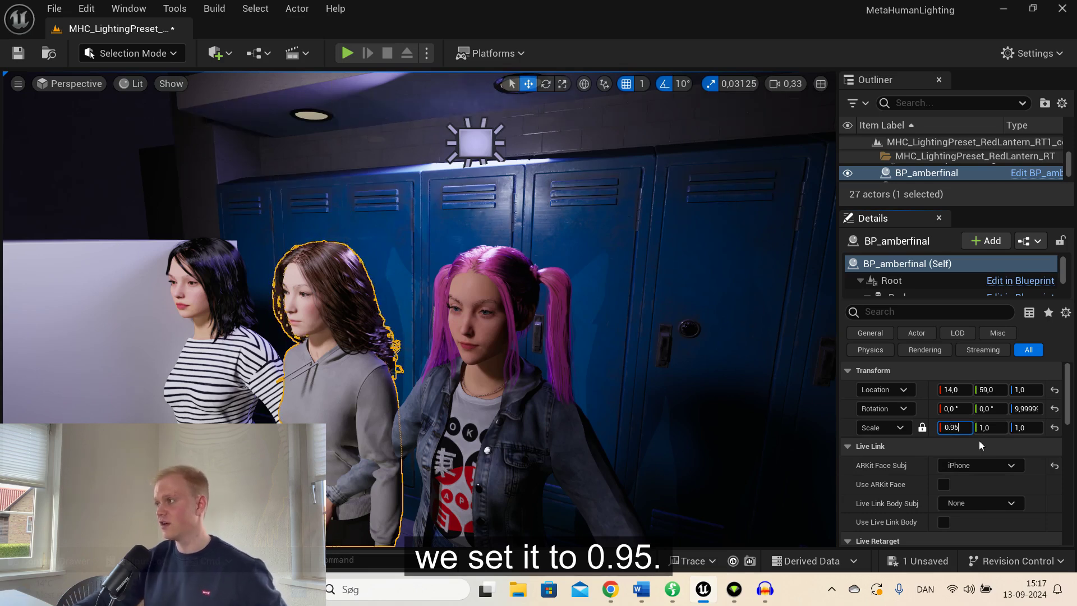
Scale the grey-hoodie character to 0.95 and the striped-shirt character to 1.031
key(Return)
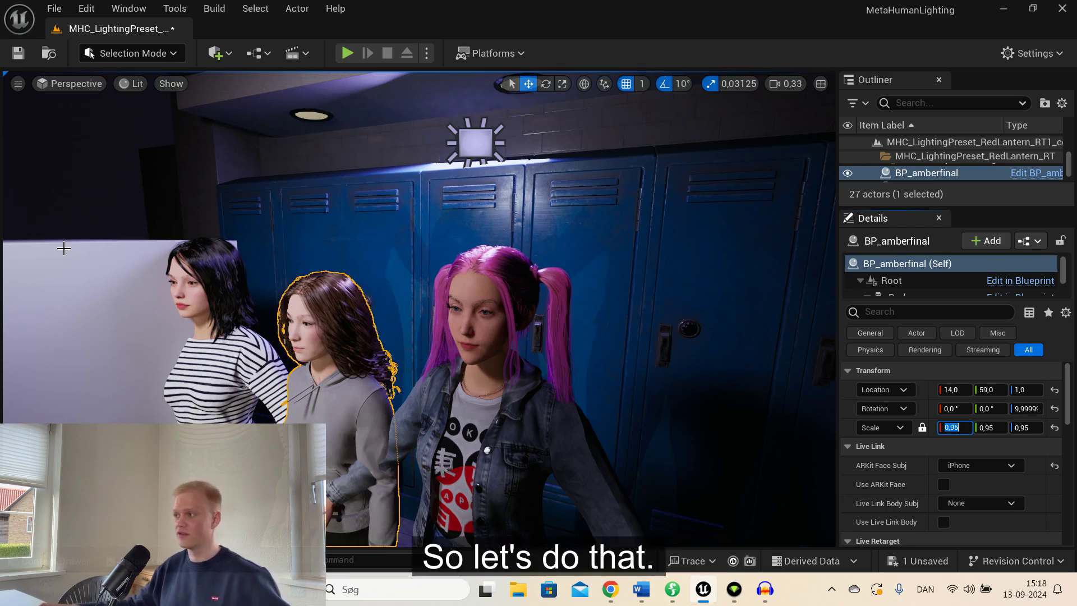
click(199, 349)
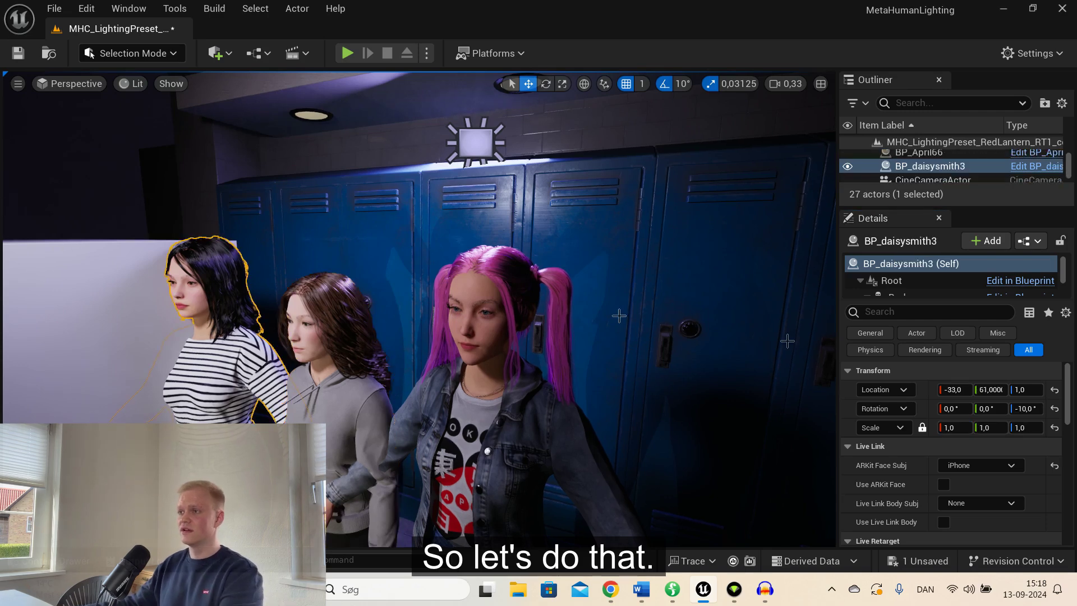
click(959, 428)
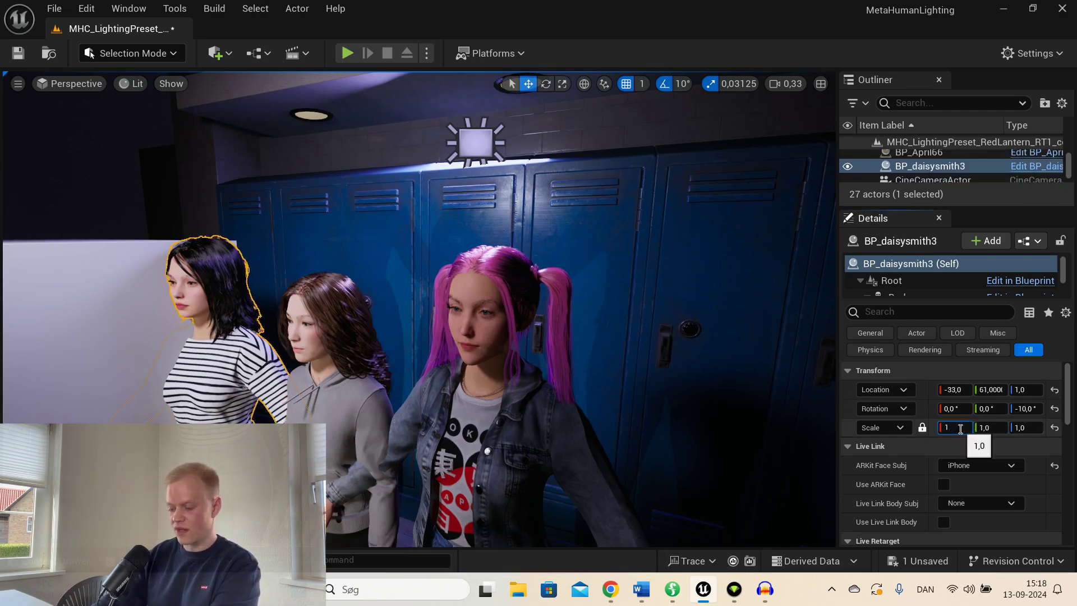
text(1.031)
key(Return)
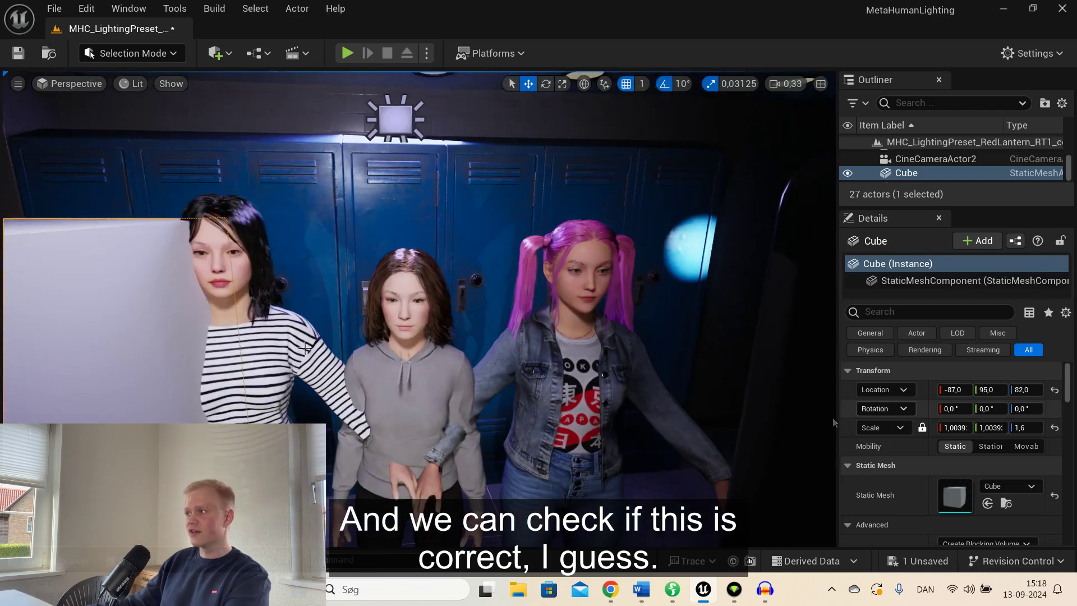
Unlock the scale ratio, set the cube's Z scale to 1.65, and check its floor alignment
mouse_move(156, 316)
right_down()
mouse_move(260, 367)
mouse_move(777, 393)
right_up()
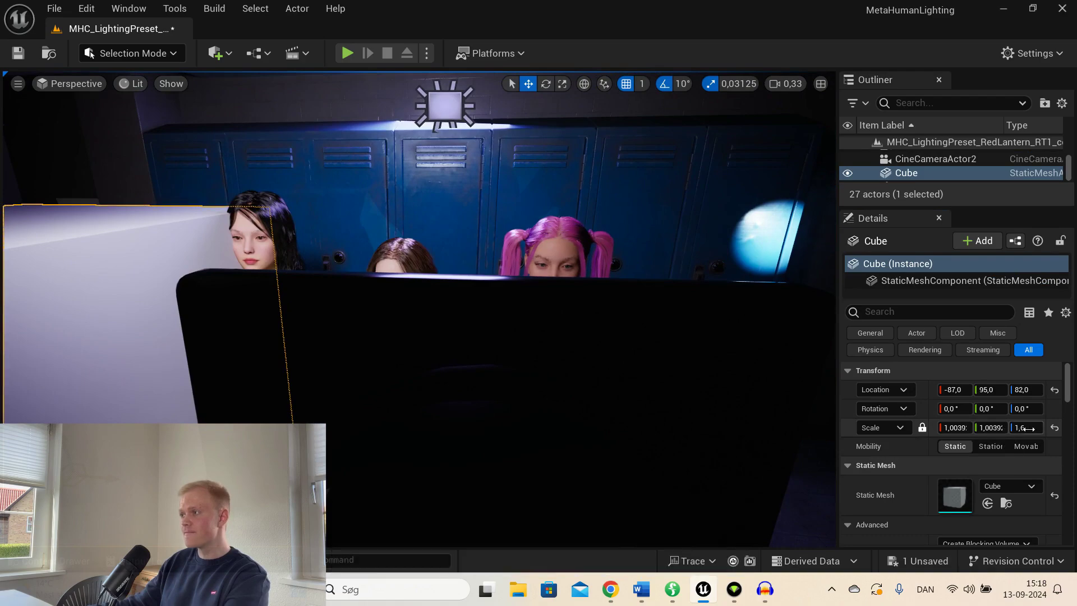
right_drag(77, 288, 96, 270)
click(922, 428)
click(1025, 427)
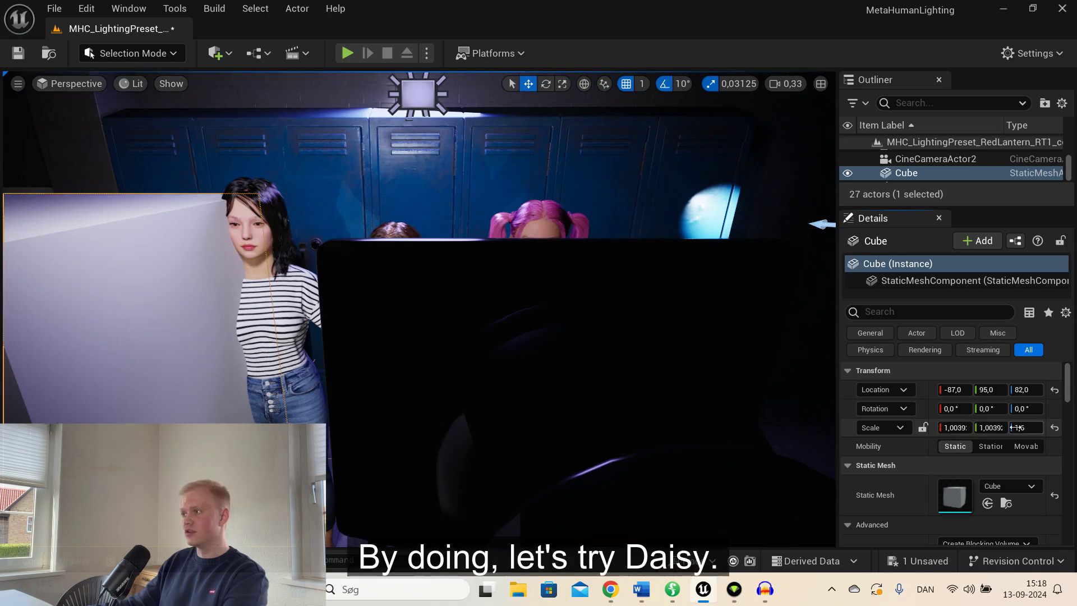
text(1)
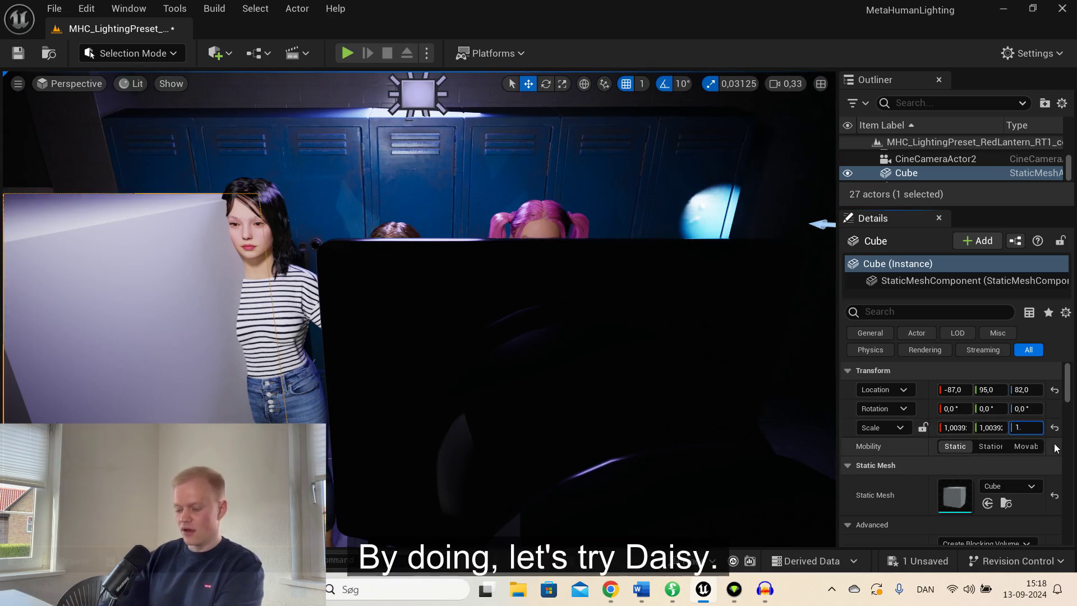
text(.6)
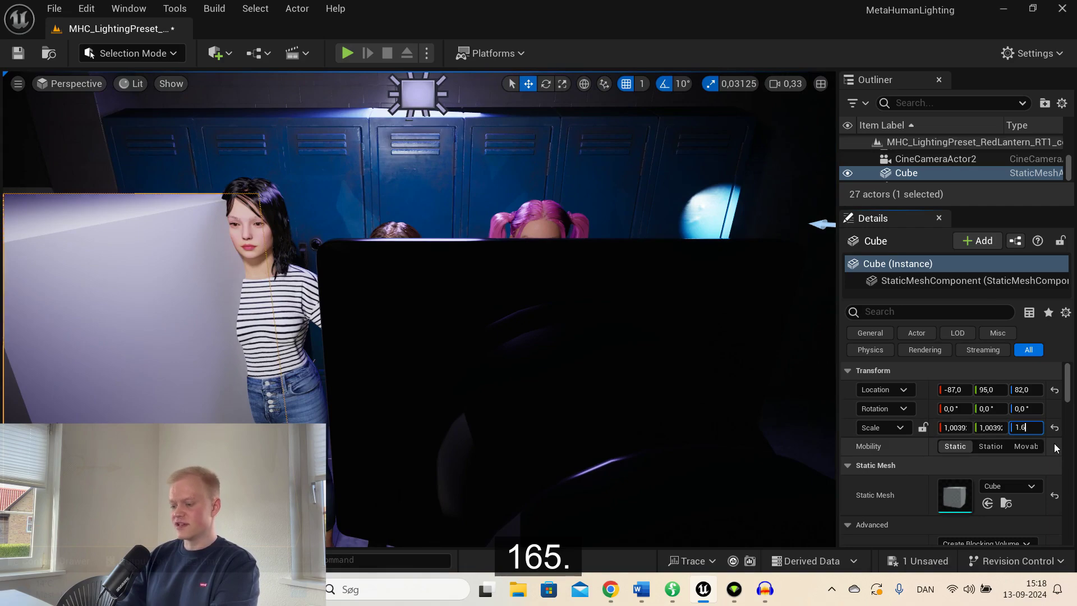
text(5)
key(Return)
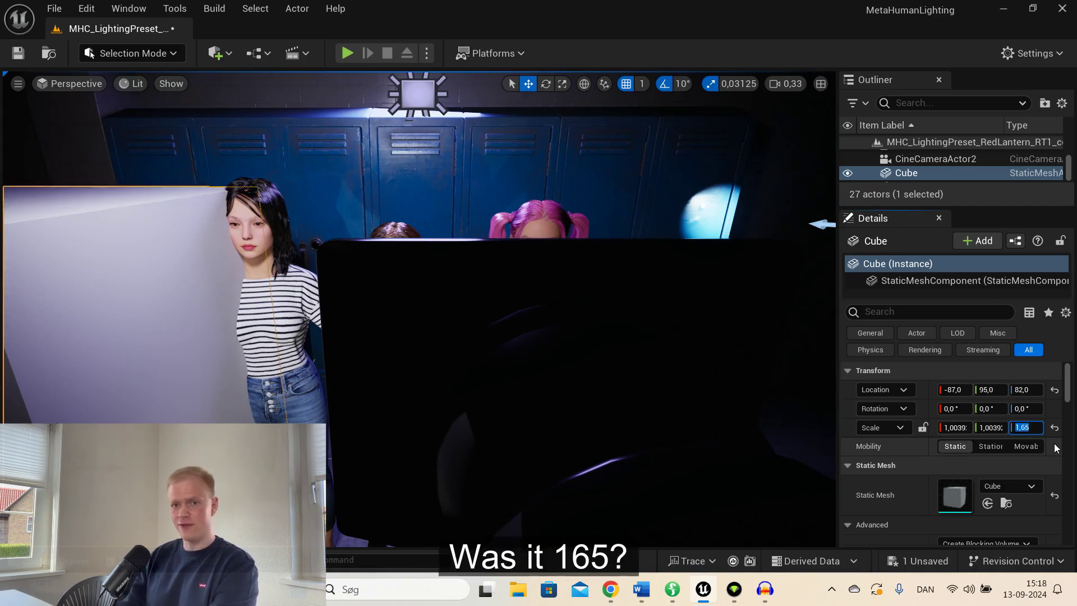
scroll(137, 265, up, 3)
right_drag(137, 265, 147, 242)
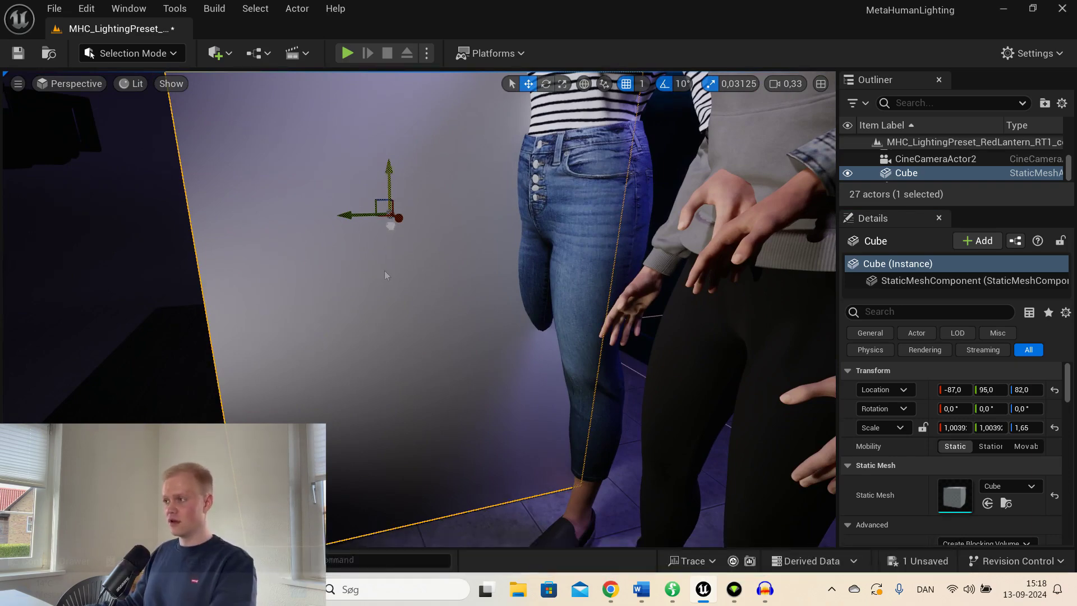
right_drag(384, 269, 84, 274)
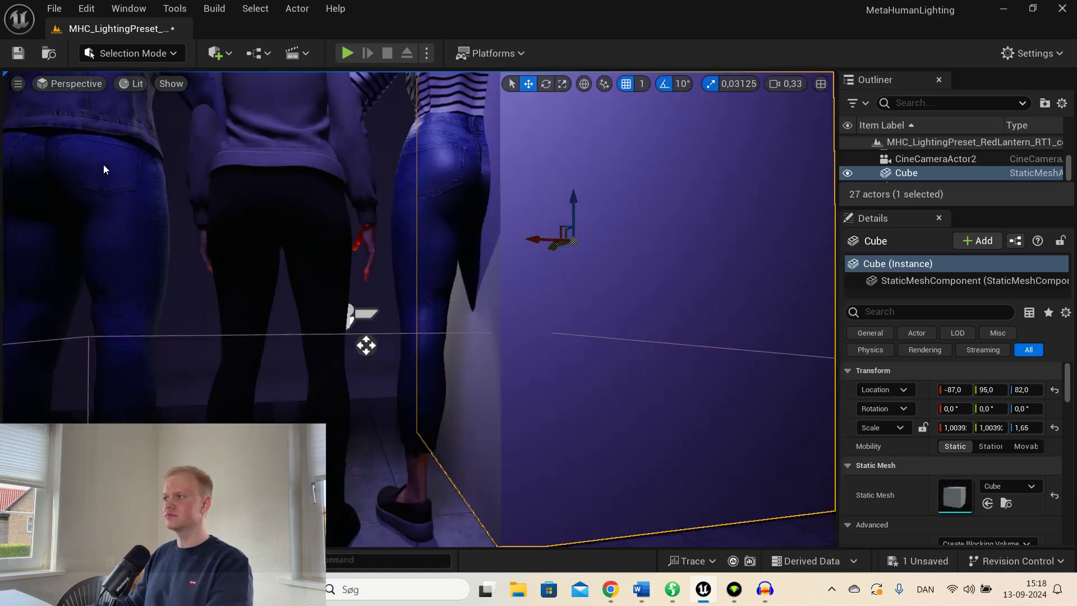
mouse_move(84, 273)
right_down()
mouse_move(536, 194)
mouse_move(528, 262)
mouse_move(796, 257)
right_up()
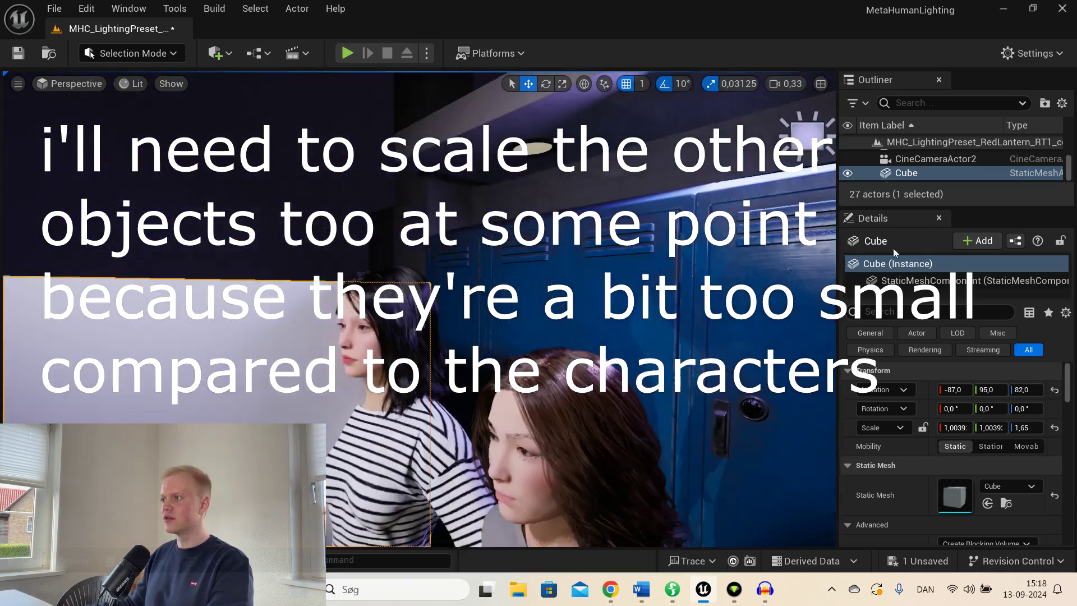